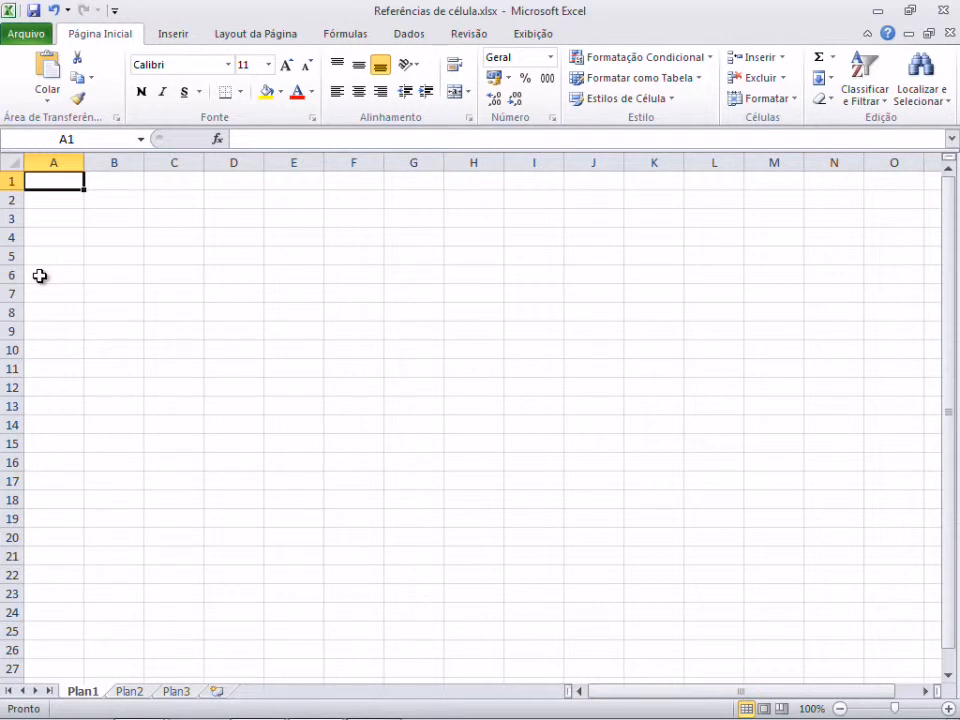
- Enter 50 in cell A1 and the formula =A1 in cell A2
click(345, 257)
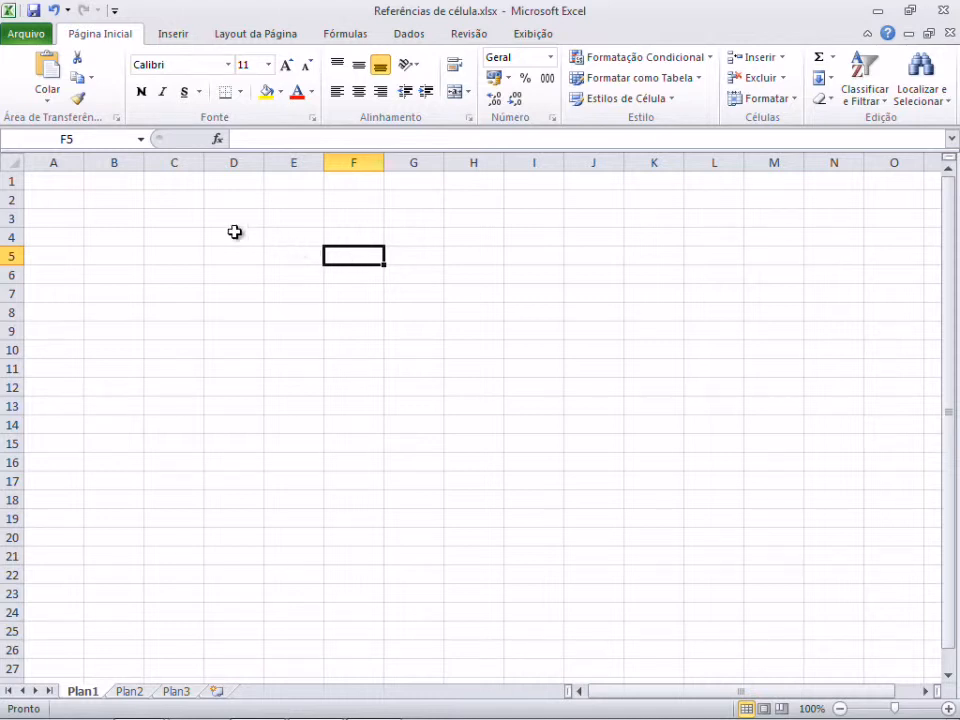
click(68, 183)
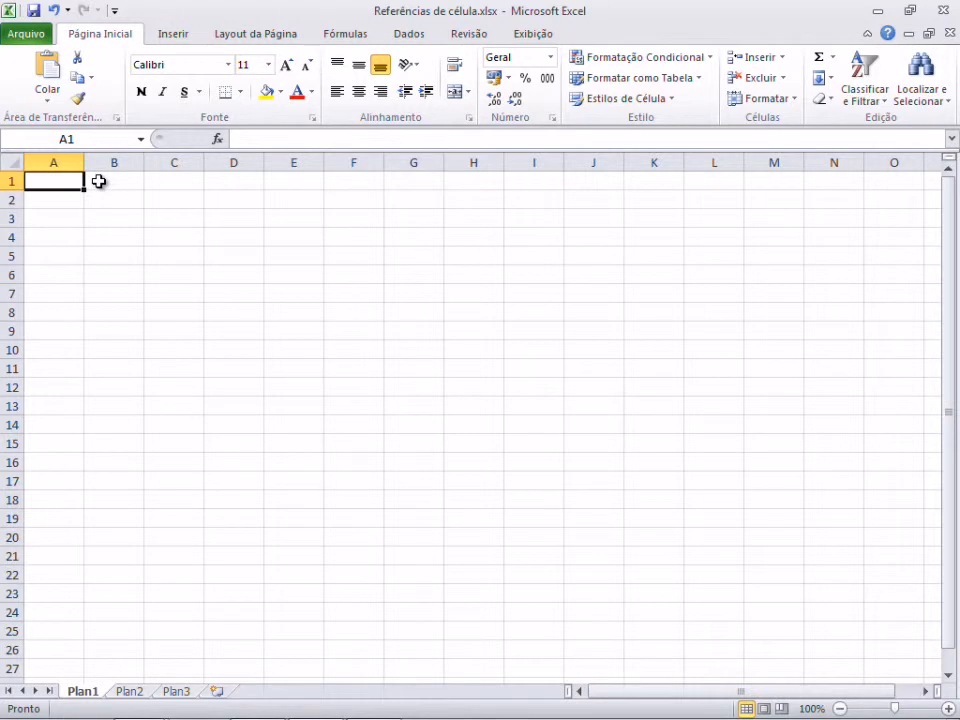
text(50)
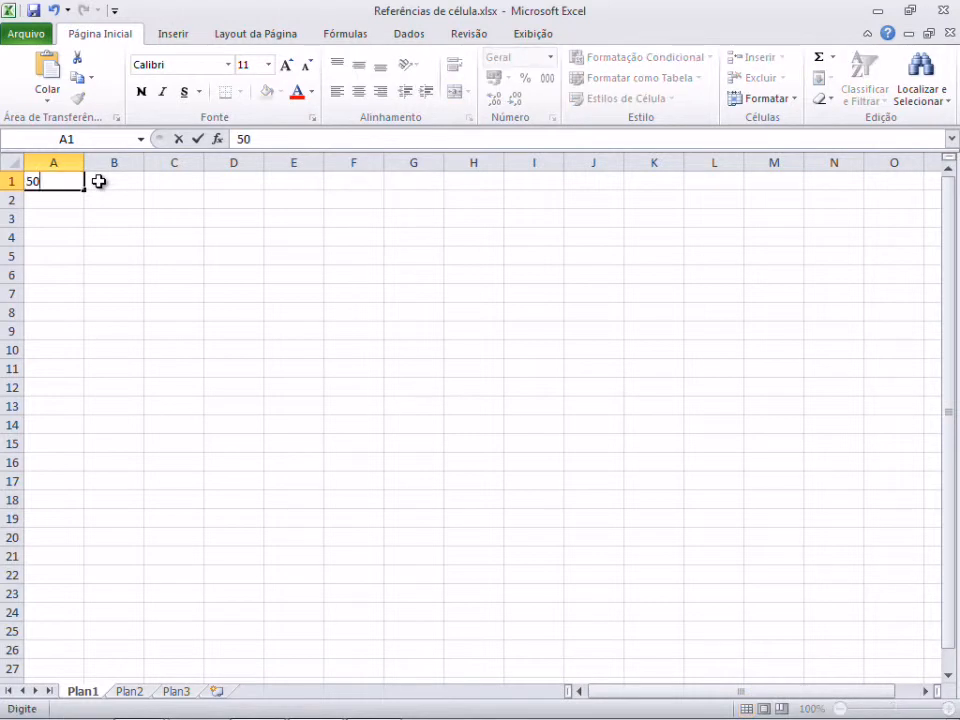
key(Return)
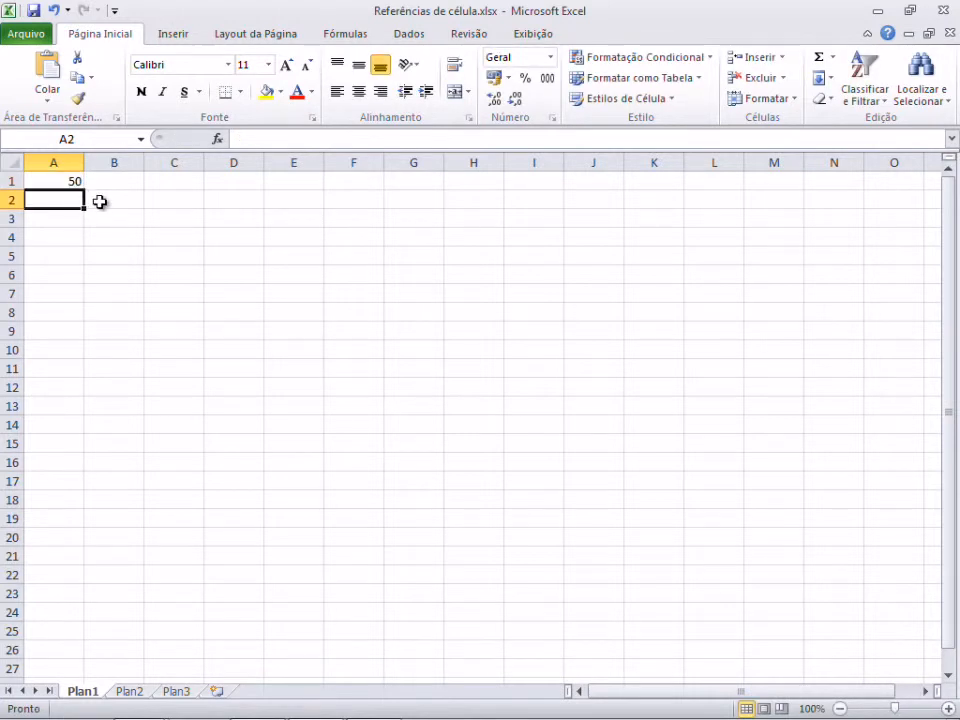
text(=A1)
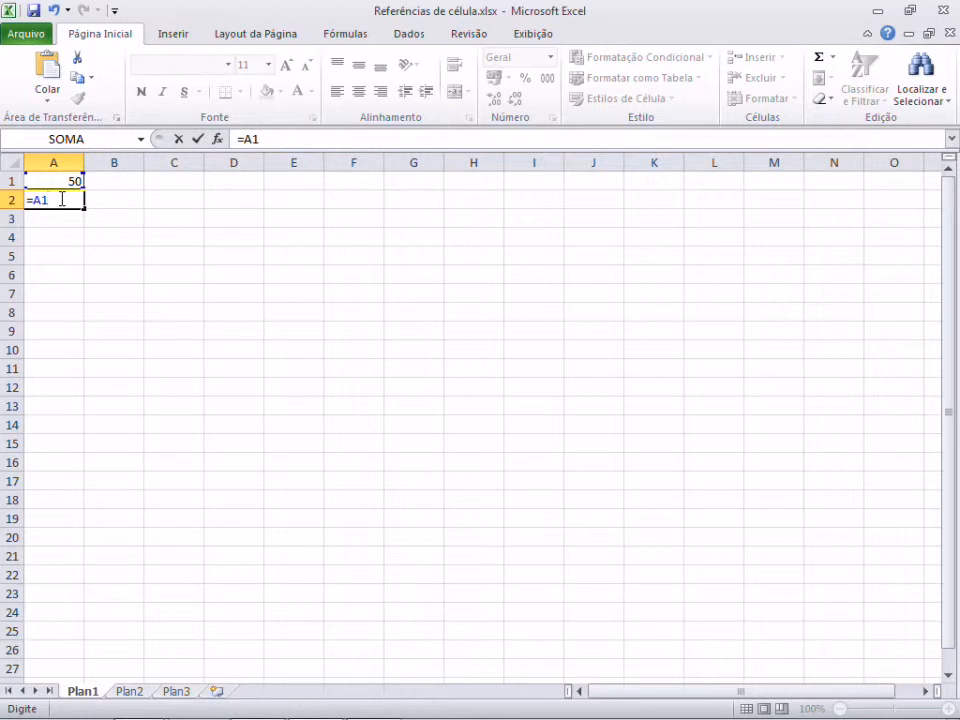
key(Return)
click(60, 199)
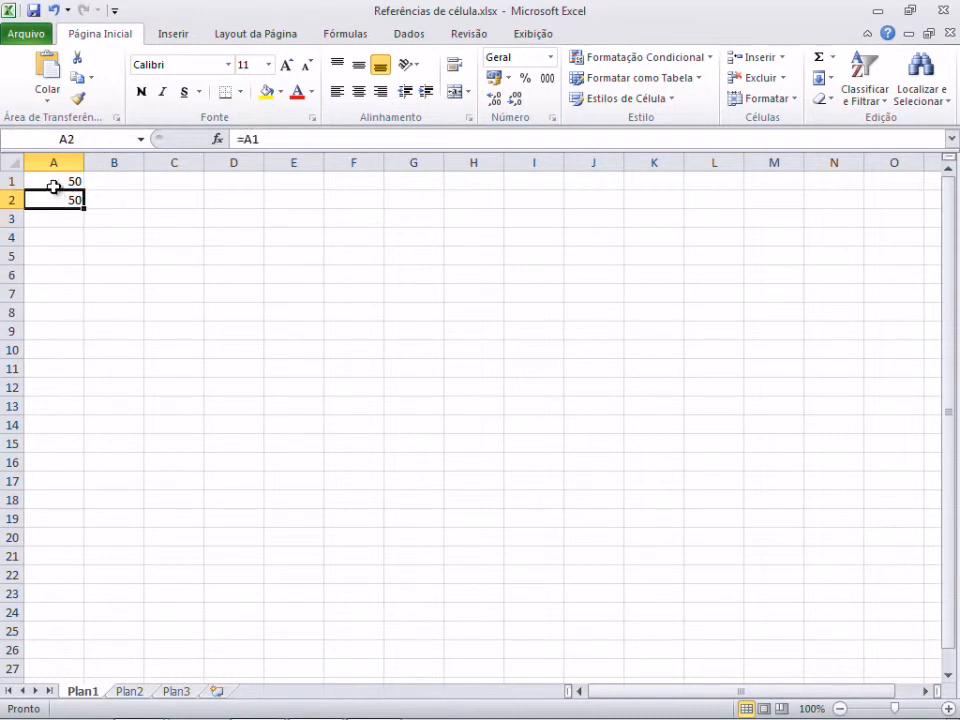
- Change the value in cell A1 to 100
click(54, 183)
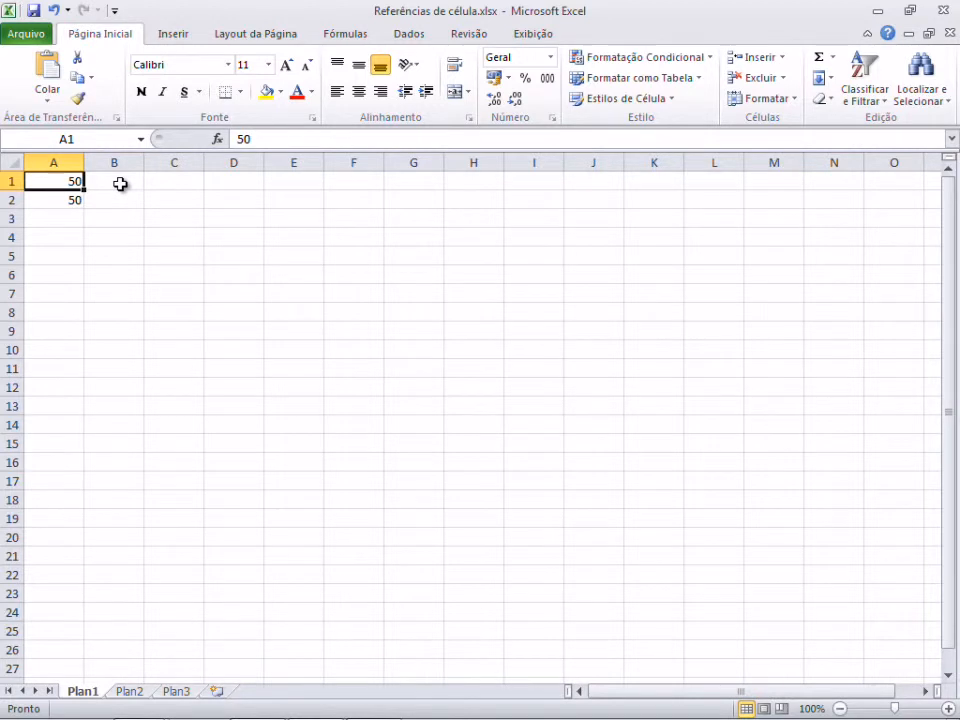
text(100)
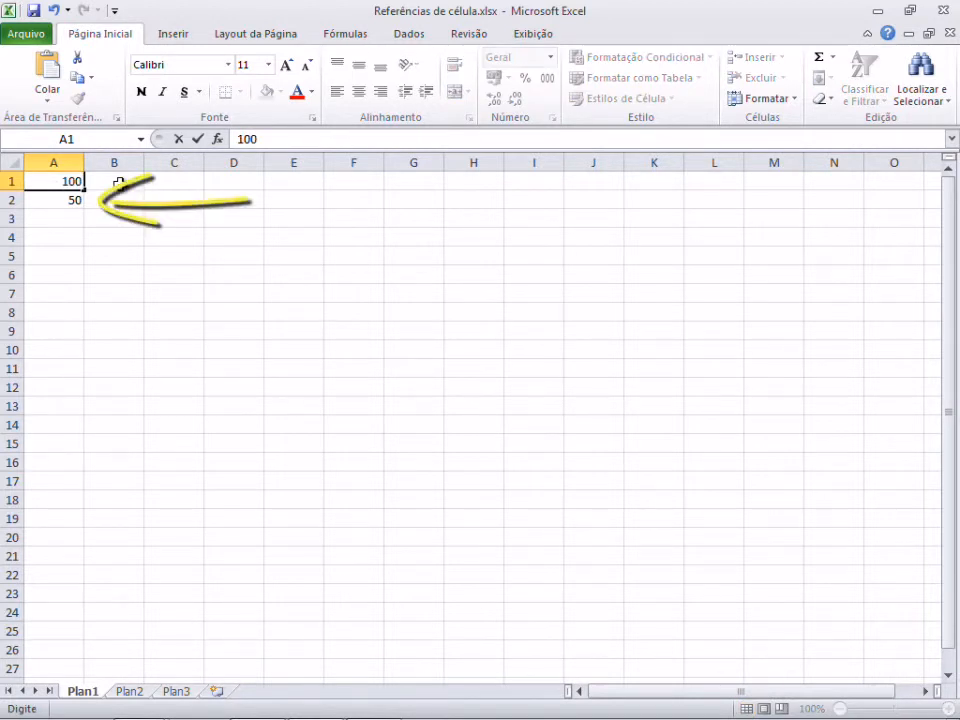
key(Return)
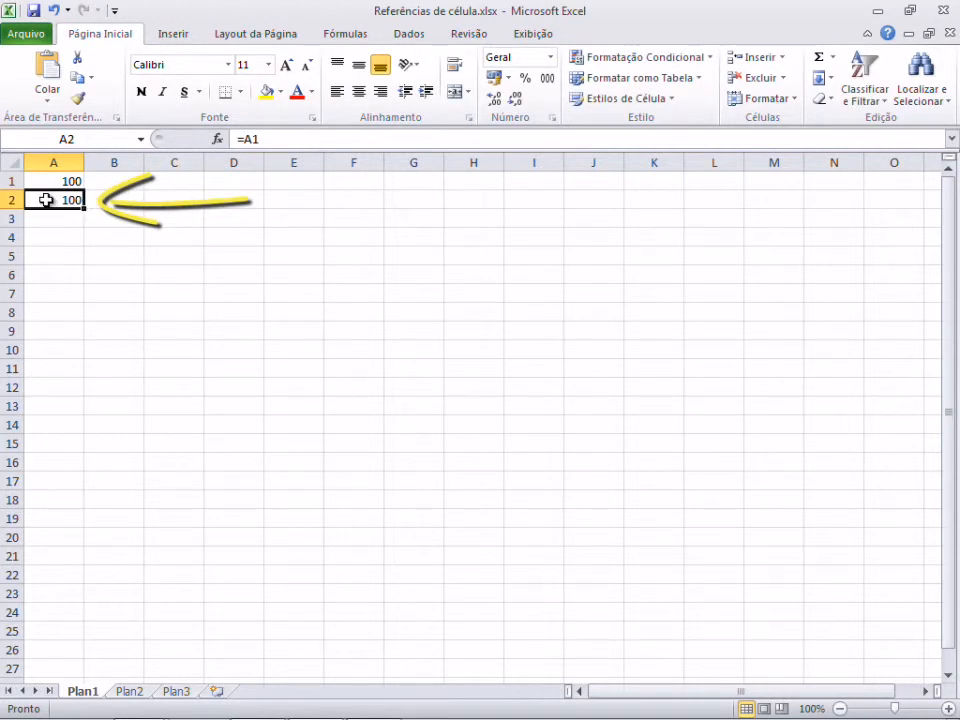
- Enter the formula =A1+A2 in cell A3 and select that cell to check its formula
click(46, 218)
text(=A)
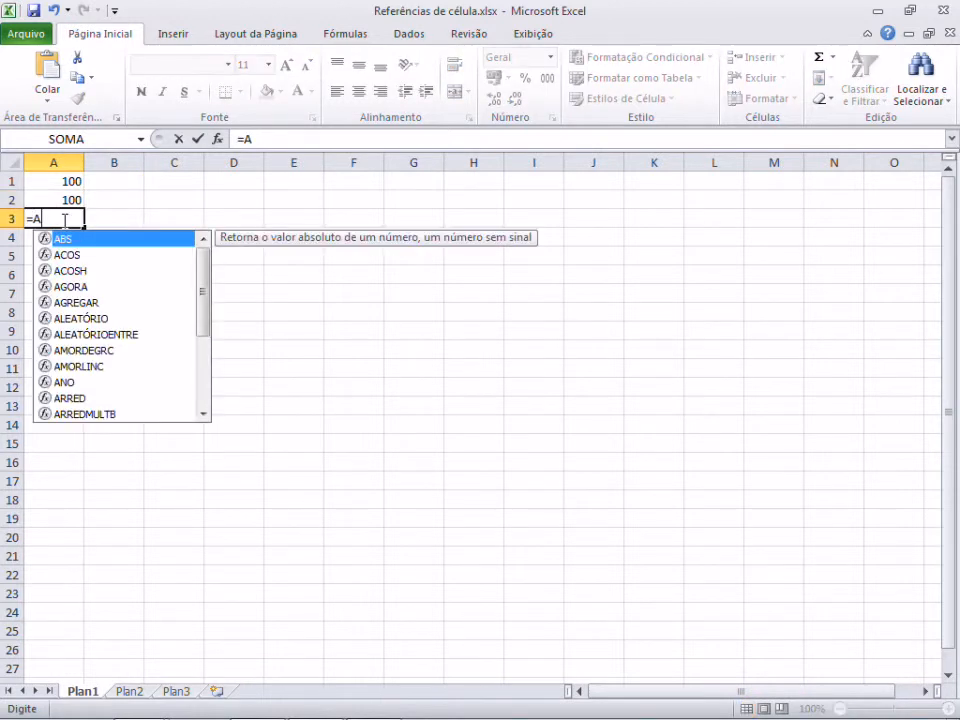
text(1+A2)
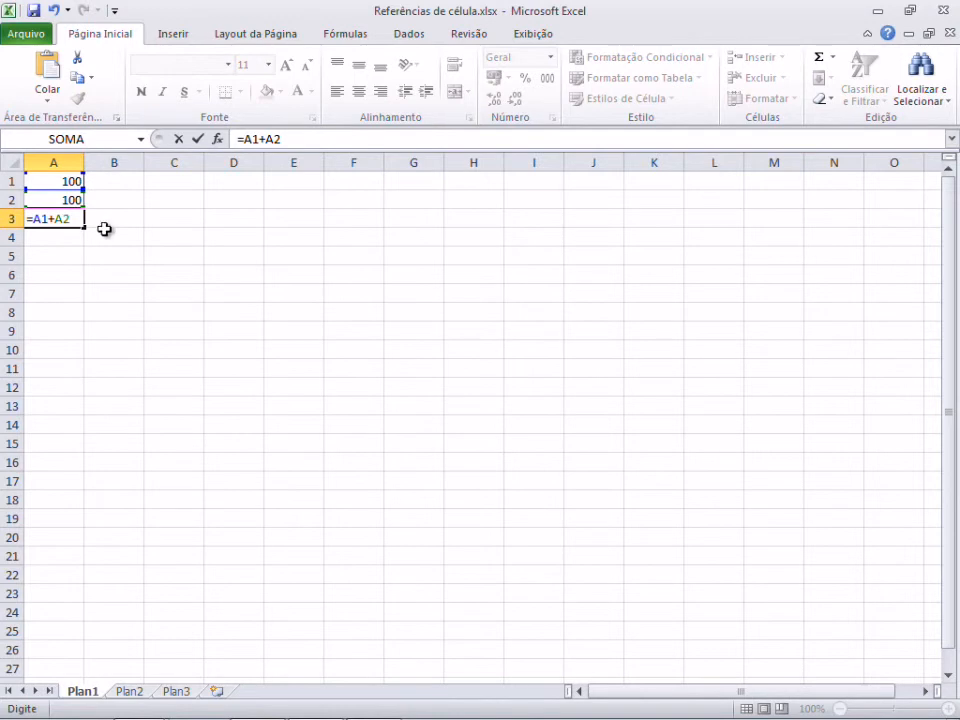
key(Return)
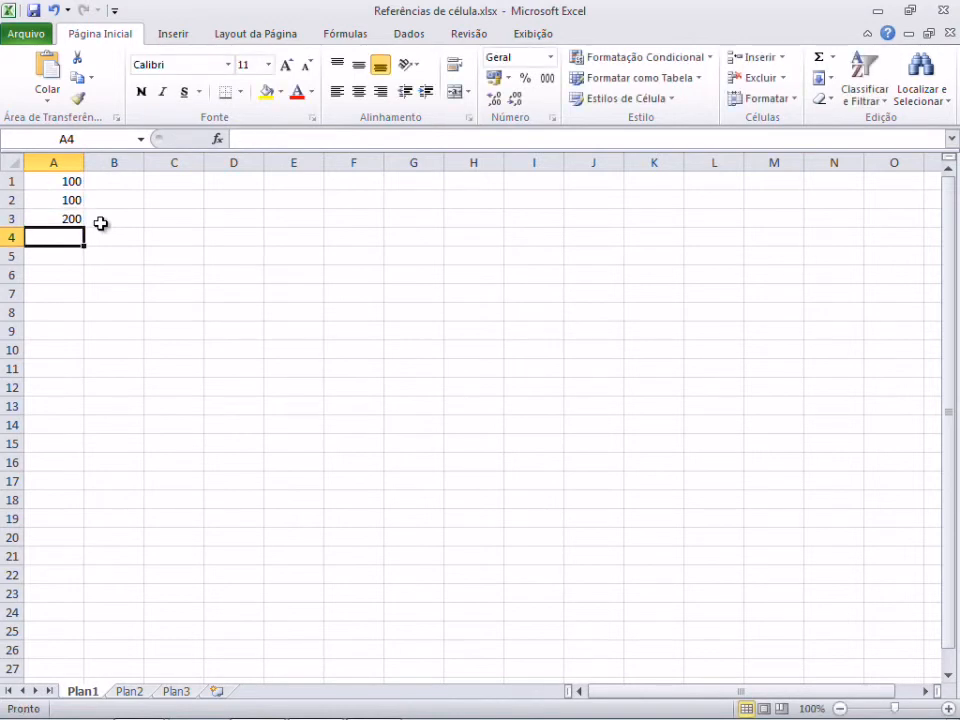
click(54, 213)
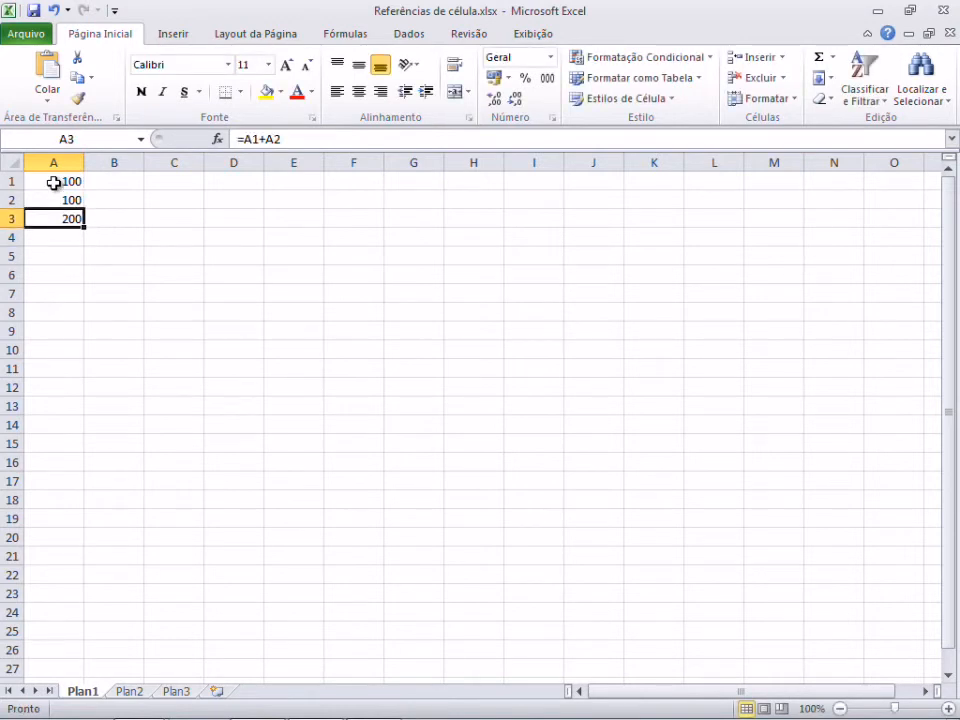
- Replace the value in cell A1 with 150 and select A3 to check its recalculated sum
click(54, 183)
text(150)
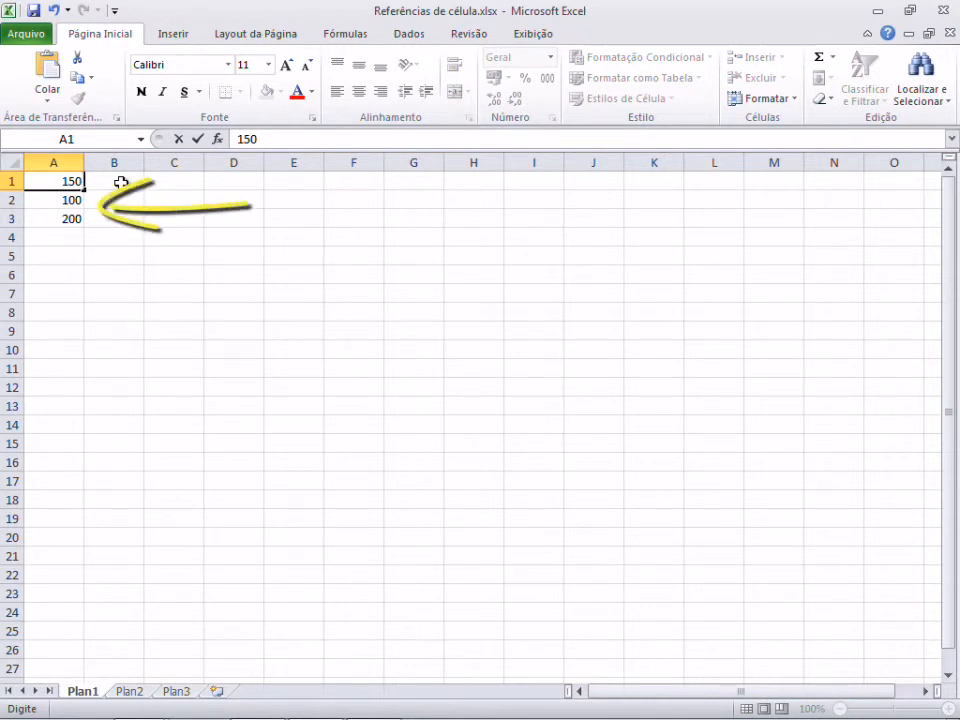
key(Return)
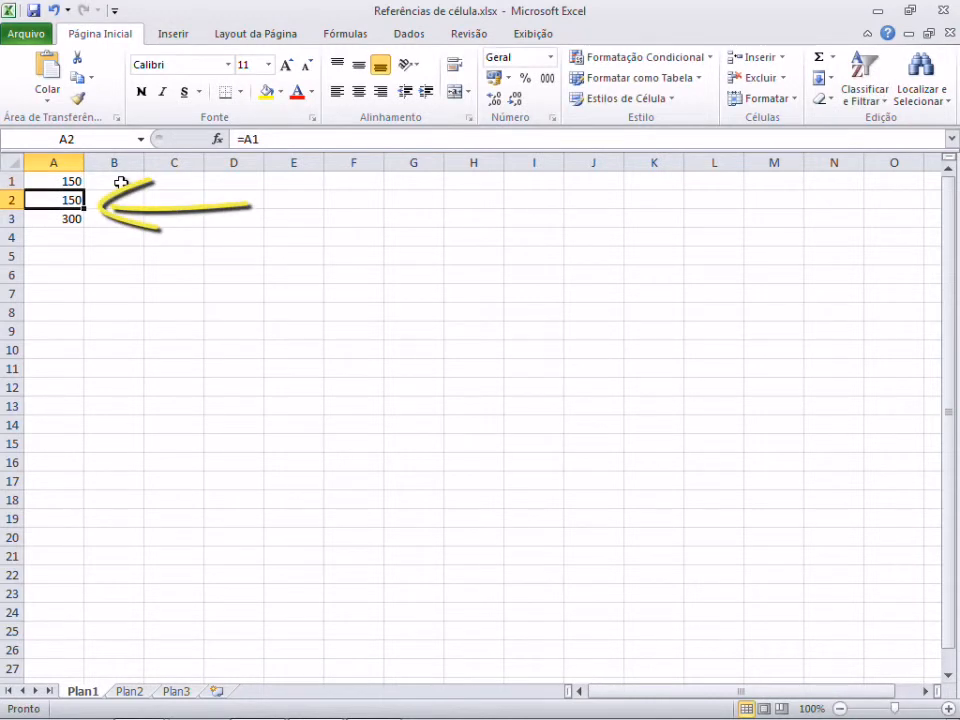
click(55, 218)
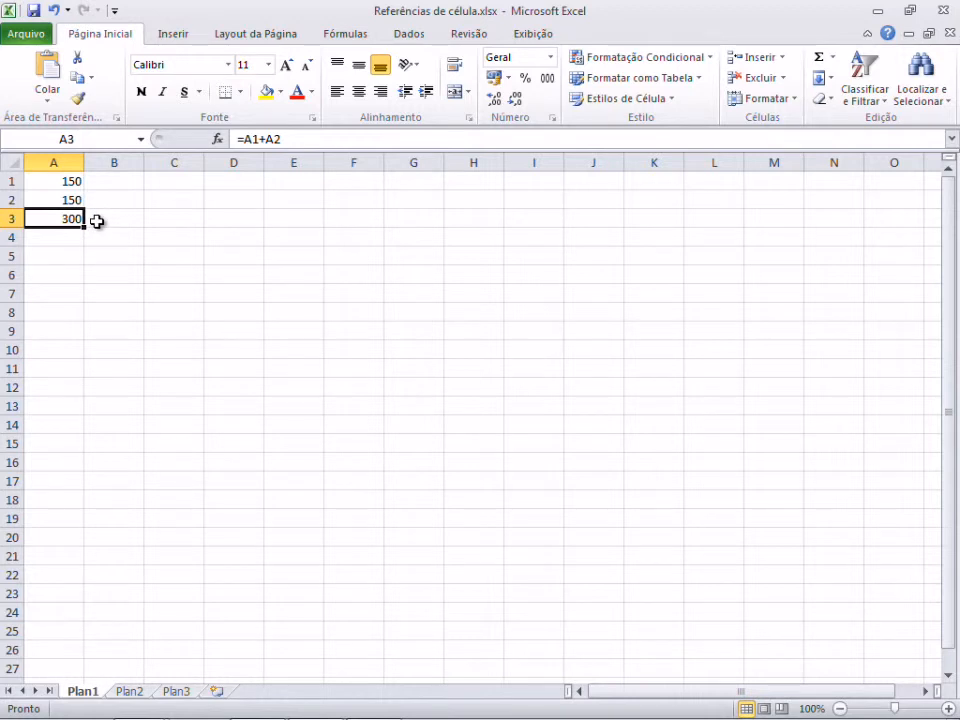
- Fill cells D1, D2 and D3 with the values 980, 35 and 43
click(230, 181)
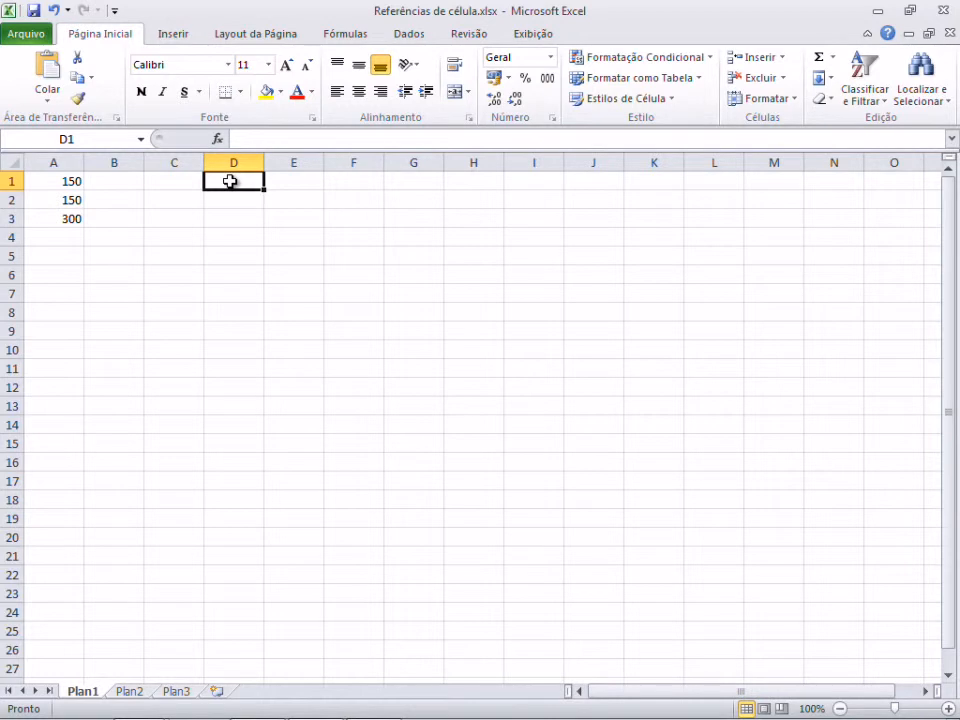
text(980)
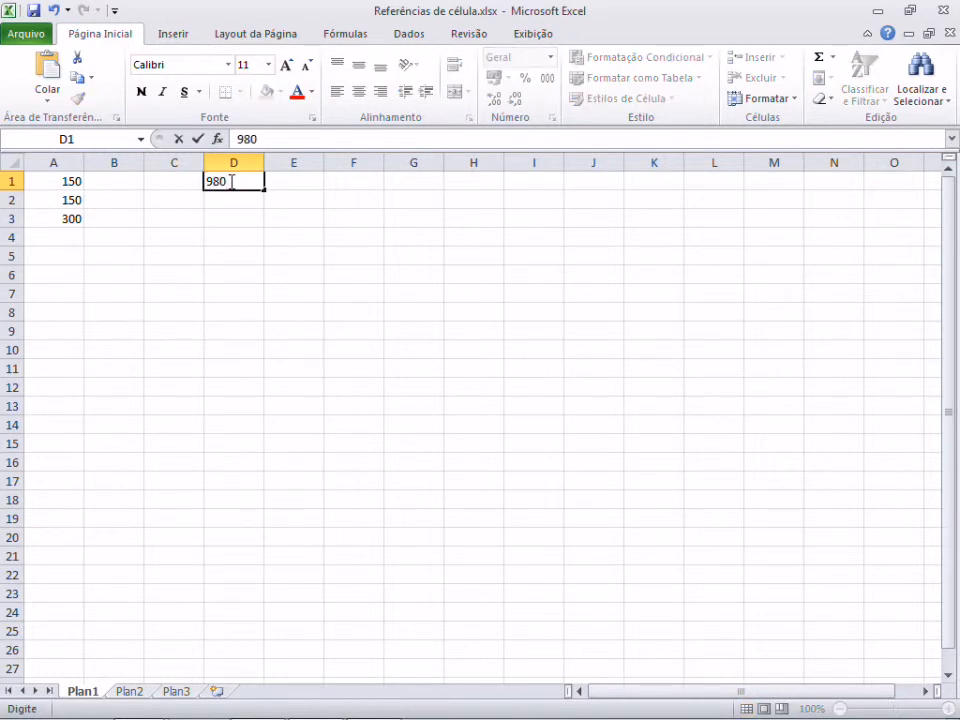
key(Return)
text(35)
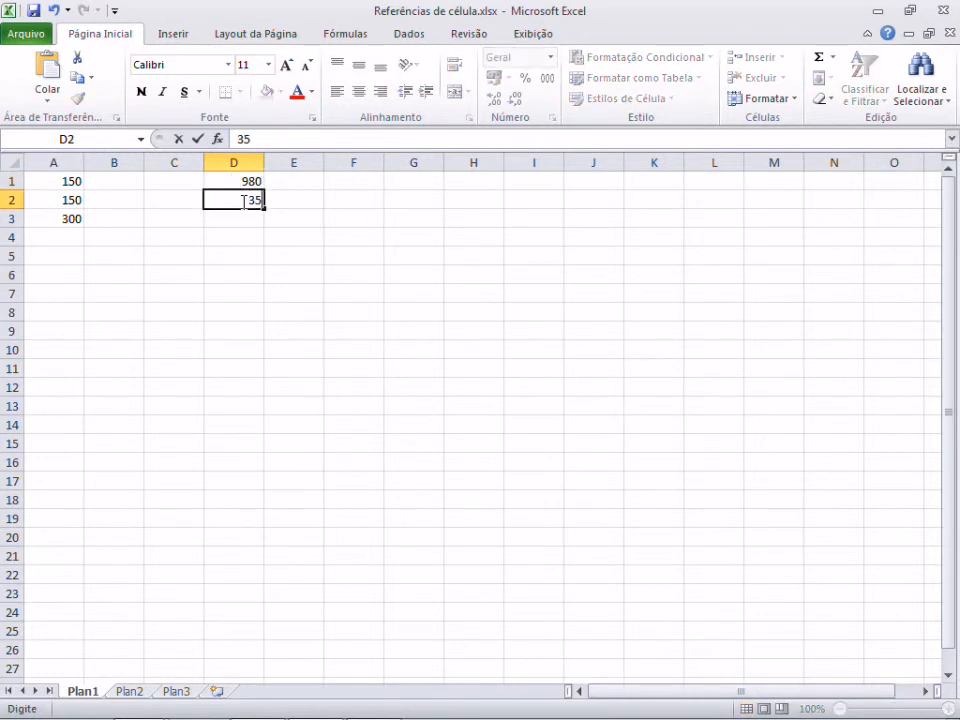
key(Return)
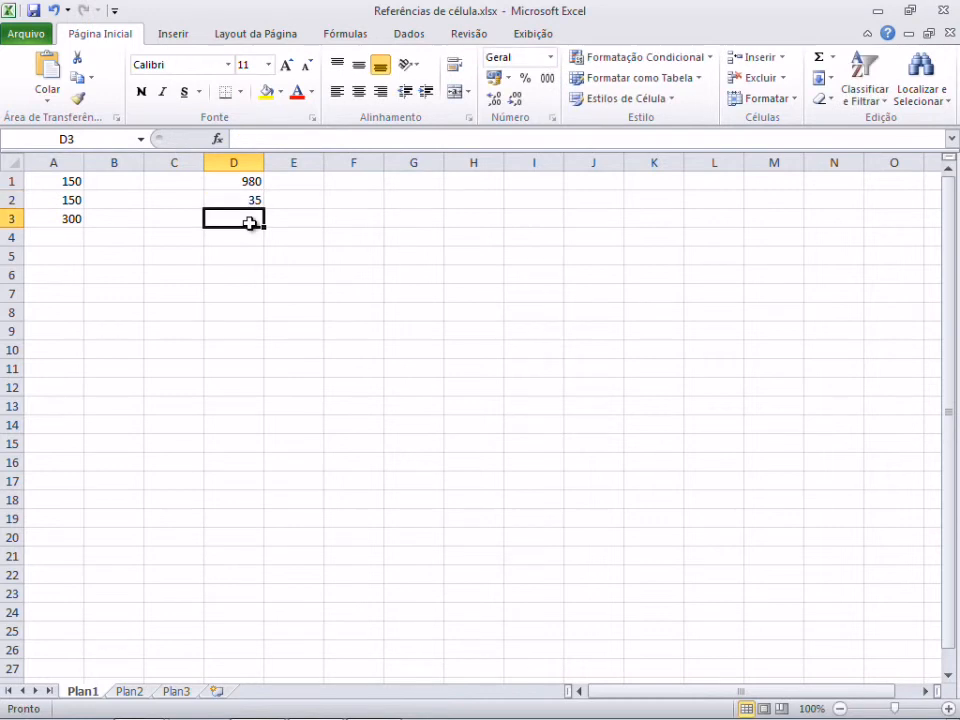
text(43)
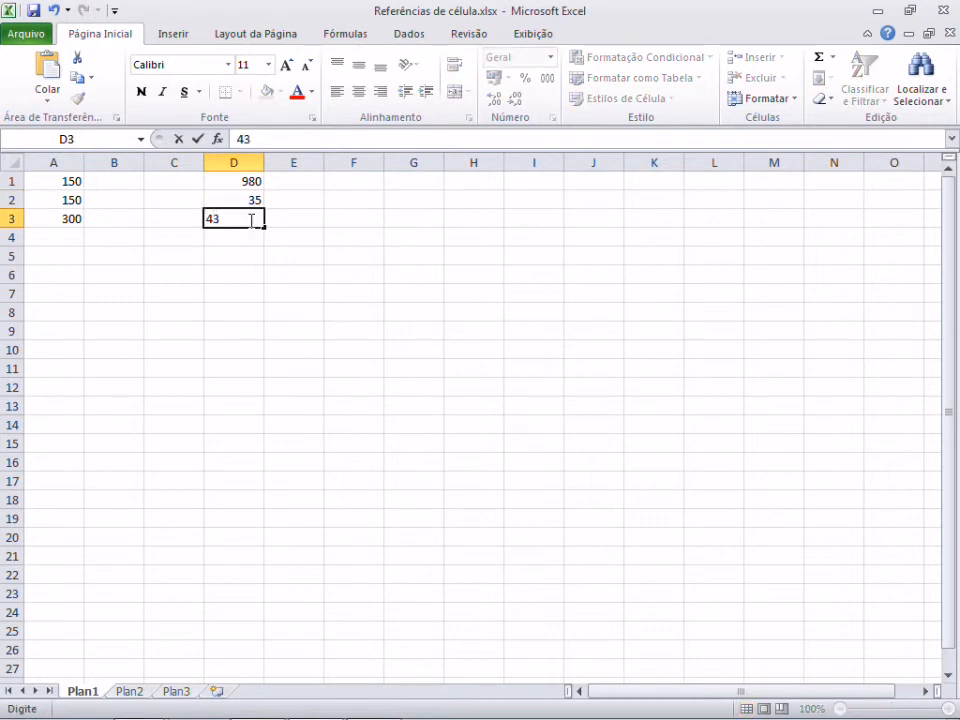
key(Return)
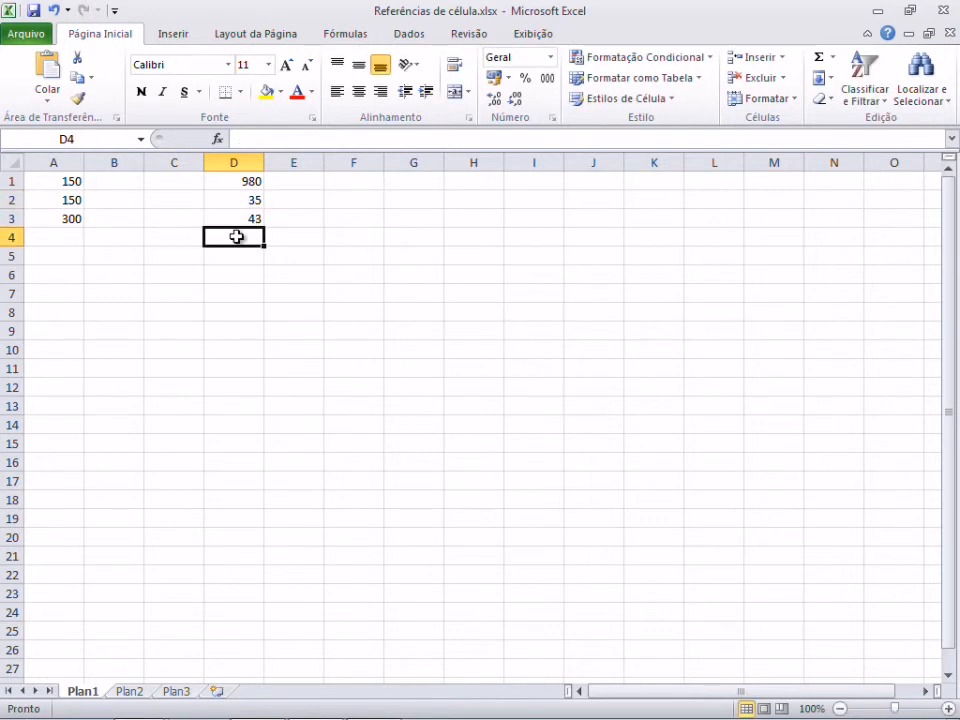
- Build the formula =D1/D2+D3 in cell D4 by picking the referenced cells, and select D4 to check it
text(=)
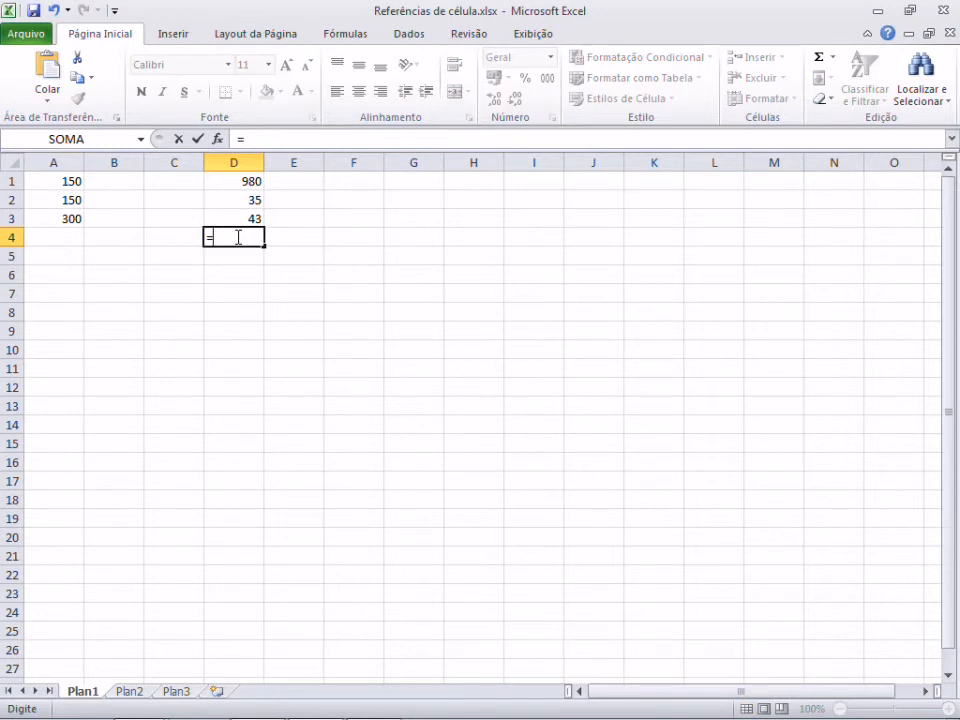
click(228, 185)
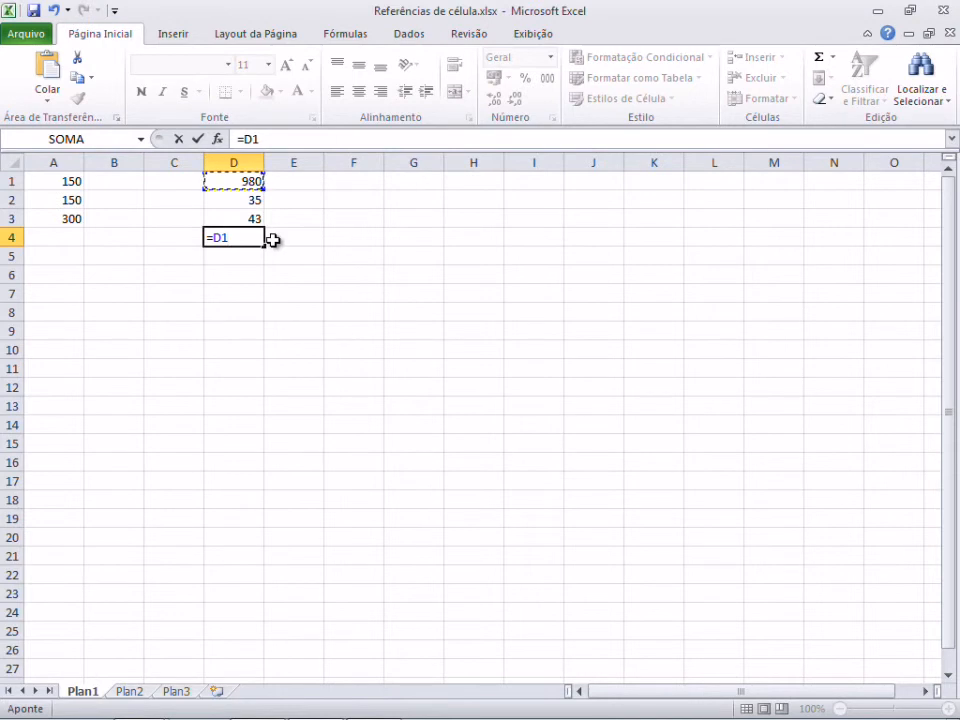
text(/)
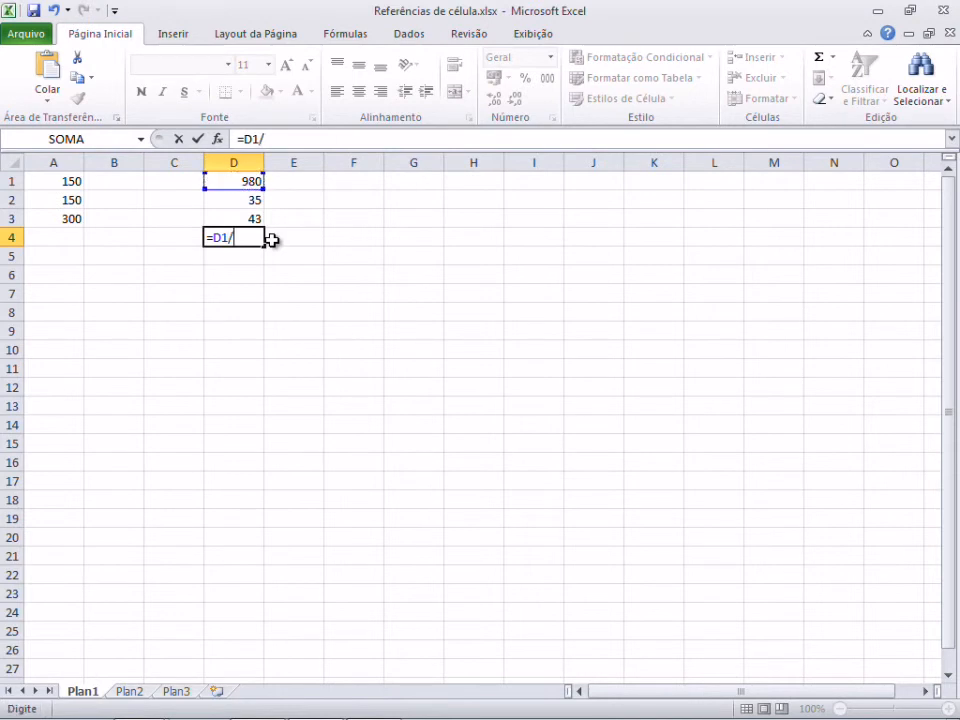
click(240, 199)
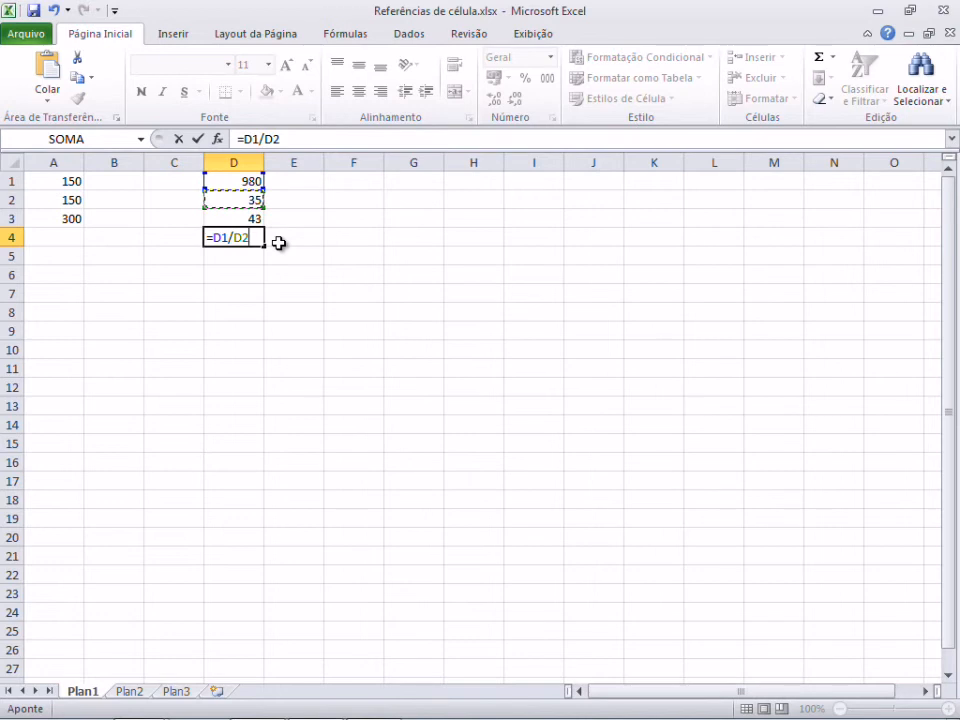
text(+)
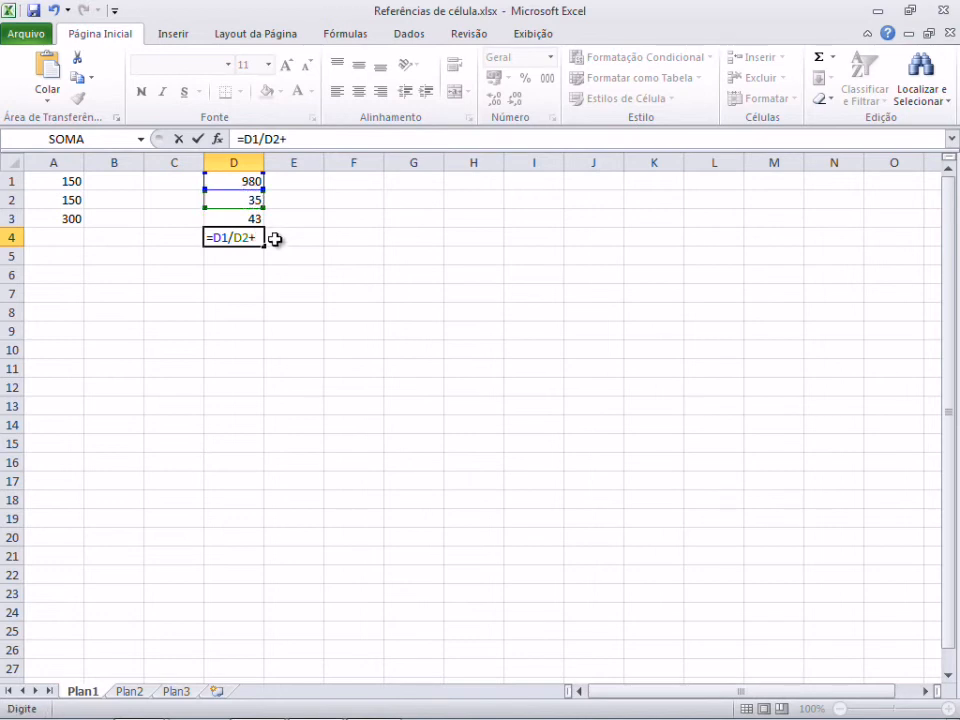
click(253, 217)
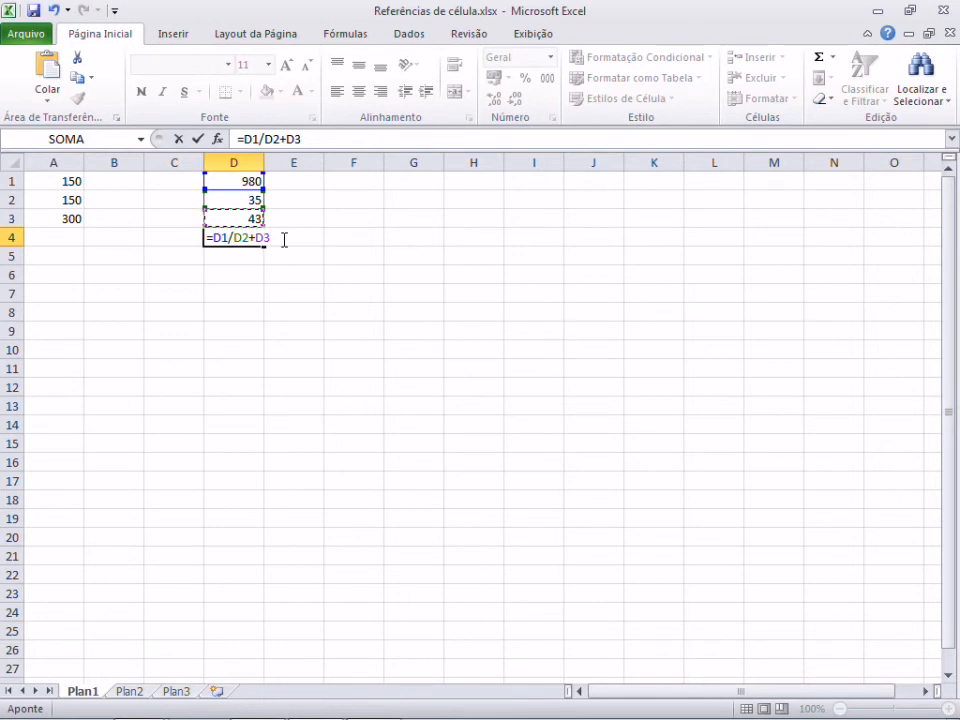
key(Return)
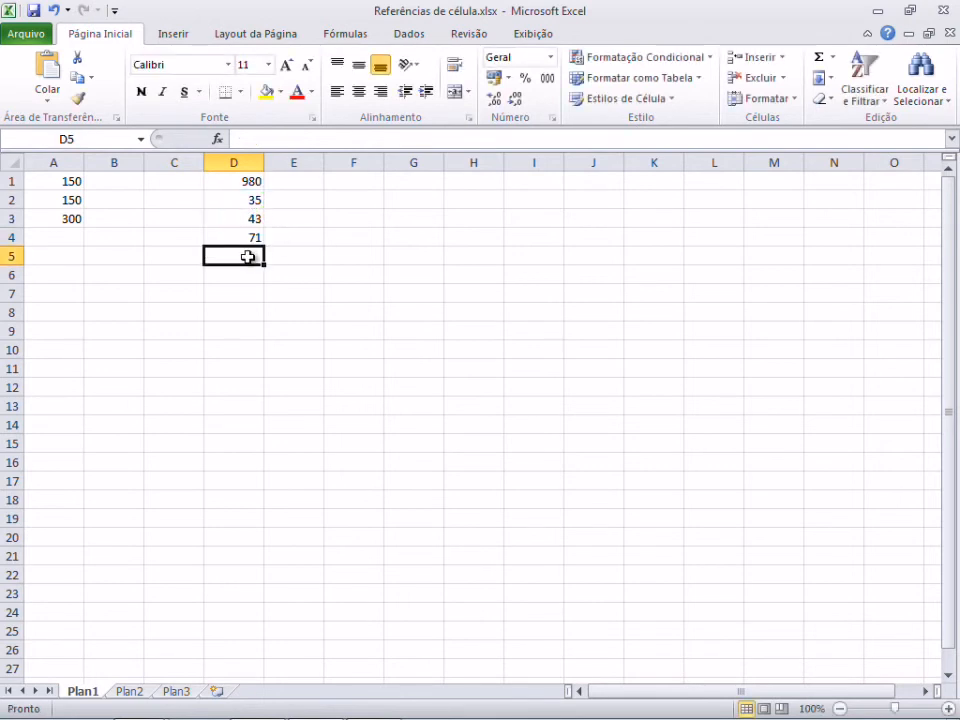
click(250, 240)
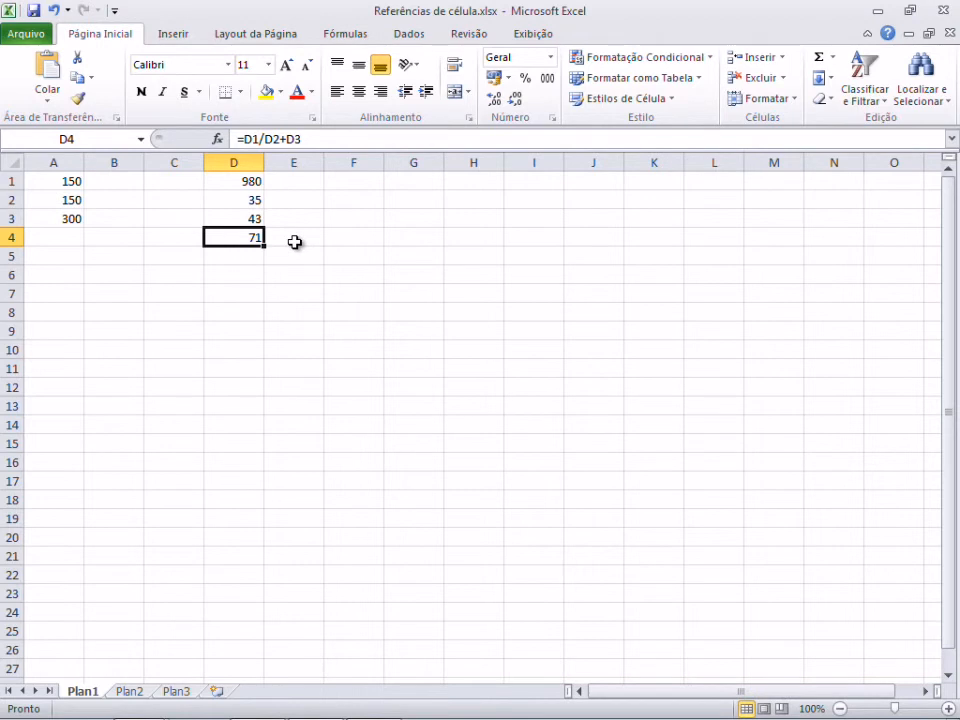
- Change cell D1 to 1020 and cell D2 to 50, and select D4 to review its formula
click(227, 181)
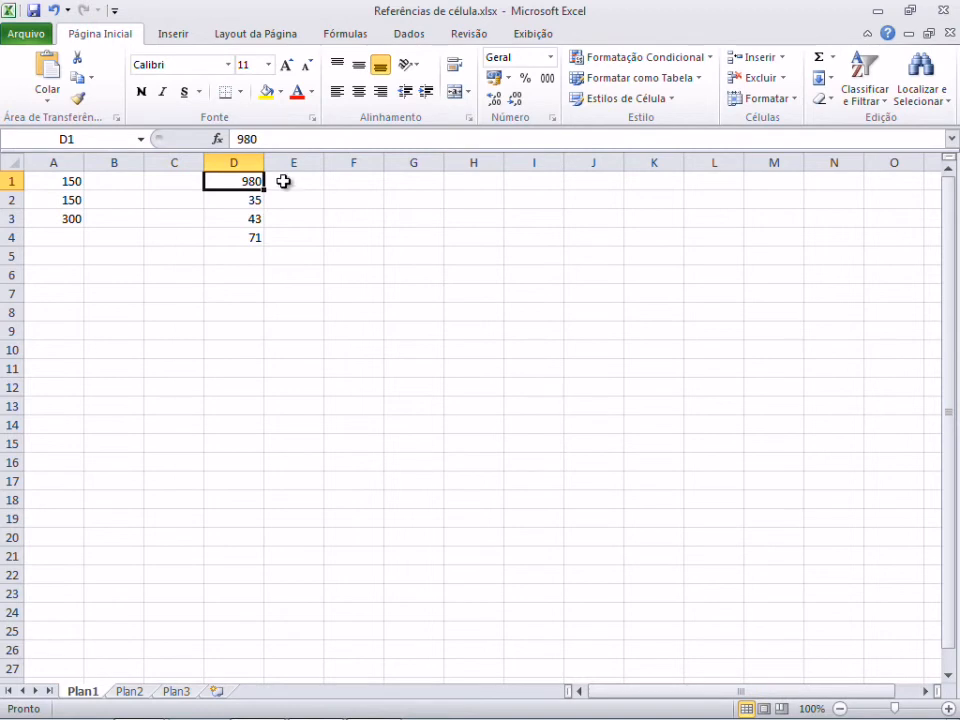
text(1020)
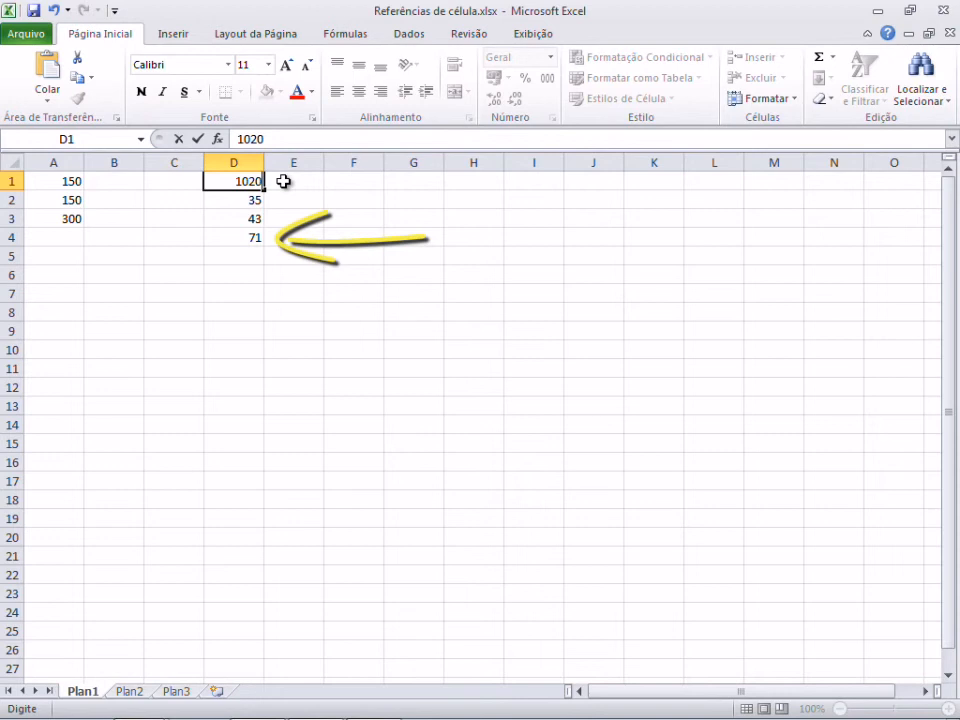
key(Return)
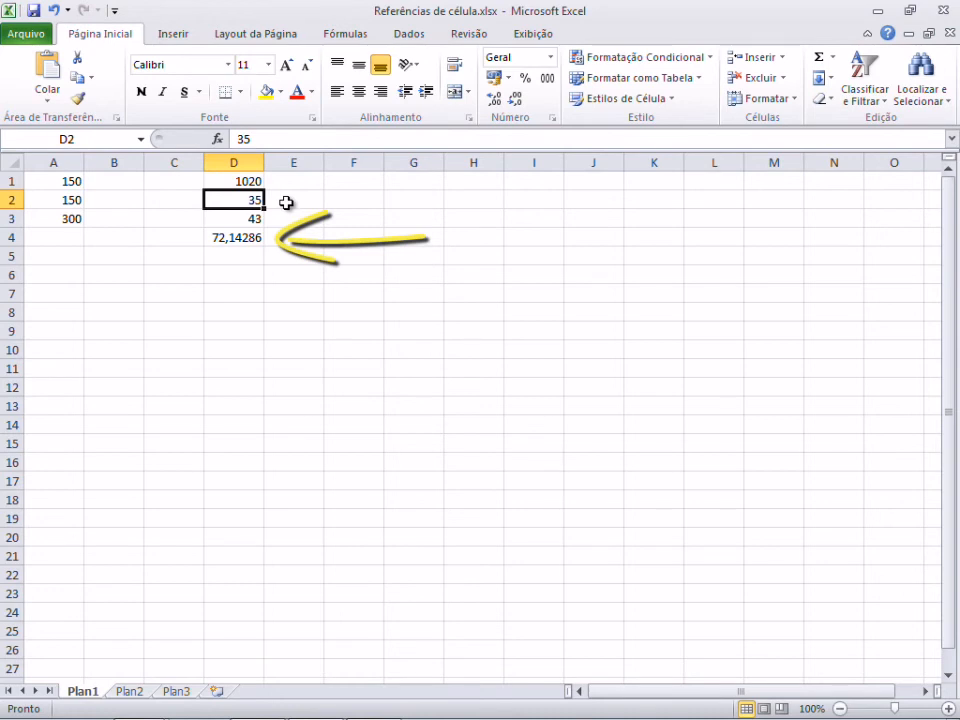
text(50)
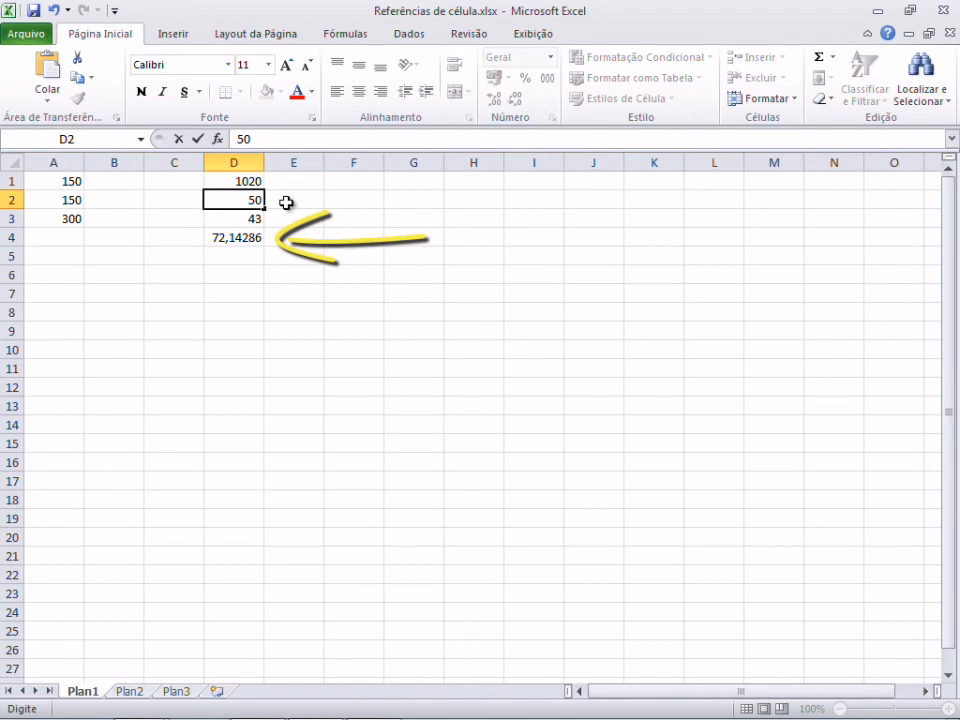
key(Return)
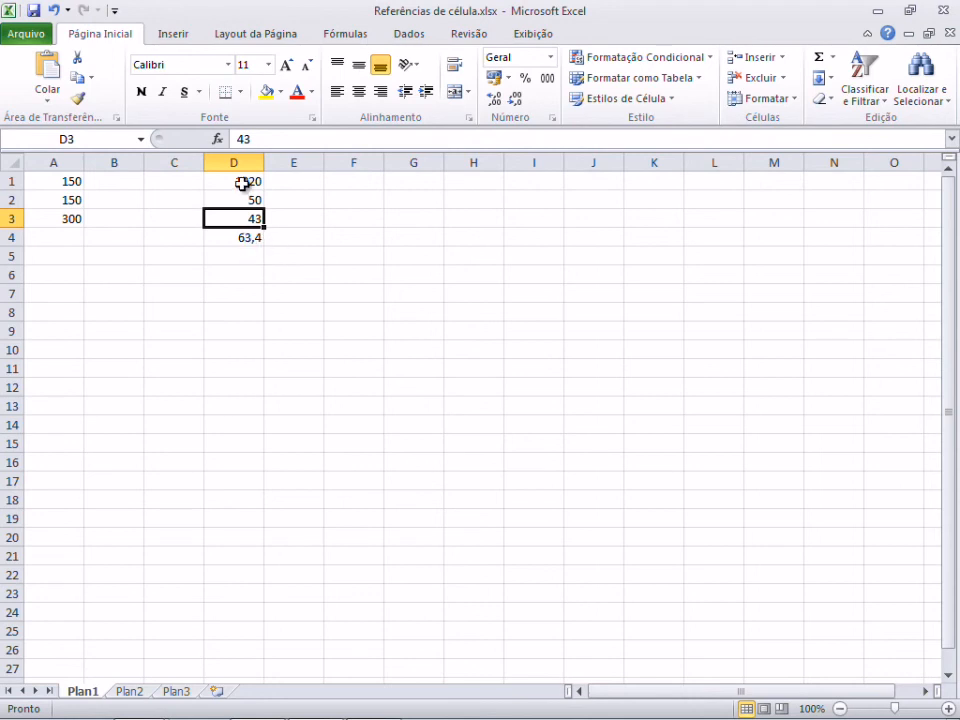
click(242, 238)
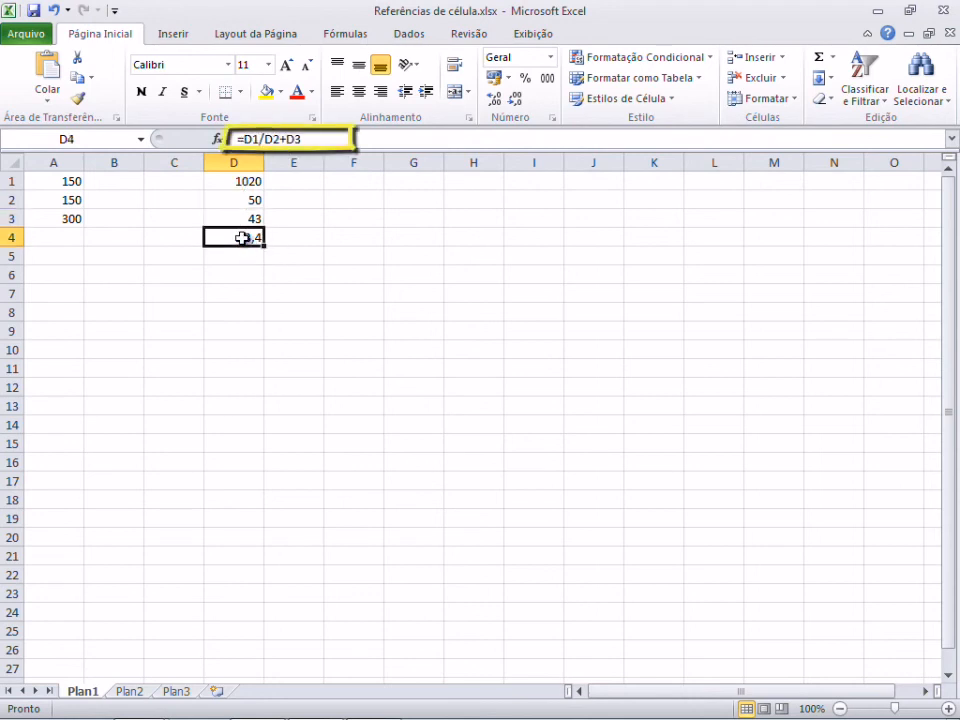